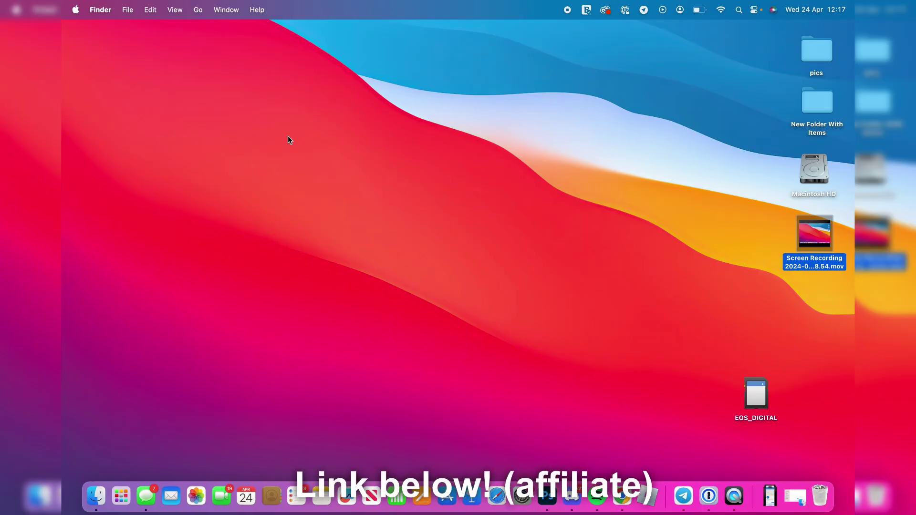
Open a Finder window from the Dock and bring up the Finder menu
left_click(97, 496)
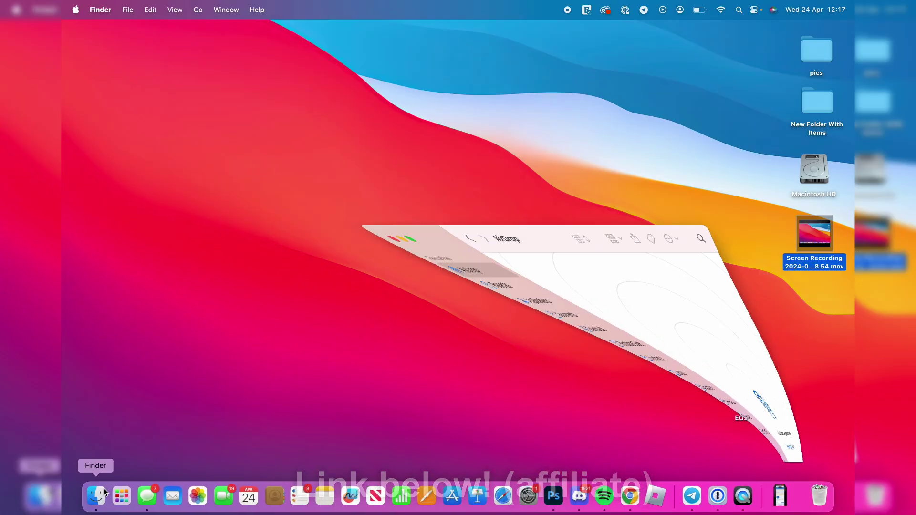
scroll(314, 265, "down", 5)
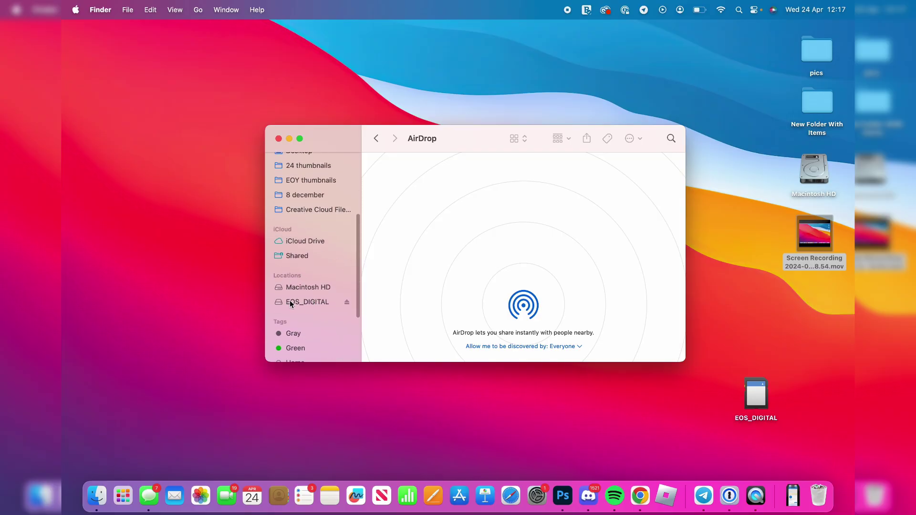
left_click(100, 8)
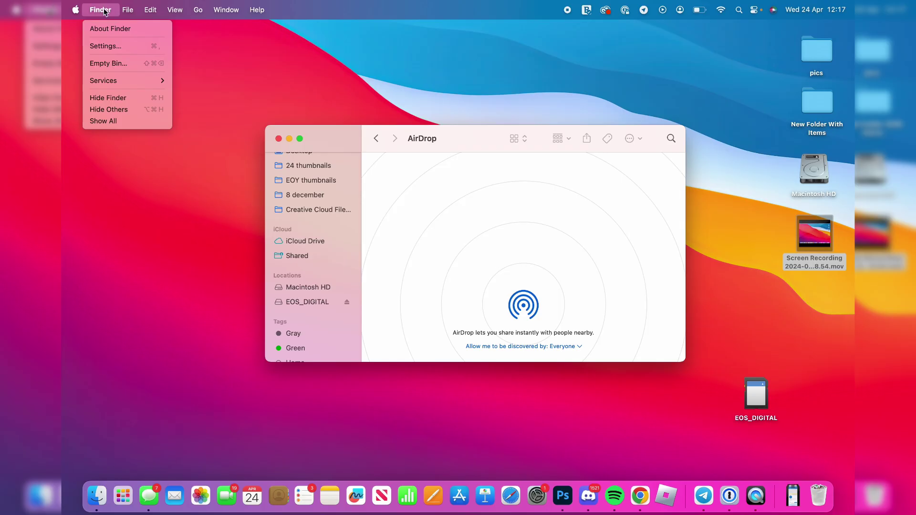
Show the Mac under sidebar Locations in Finder Settings, then open the EOS_DIGITAL card
left_click(118, 47)
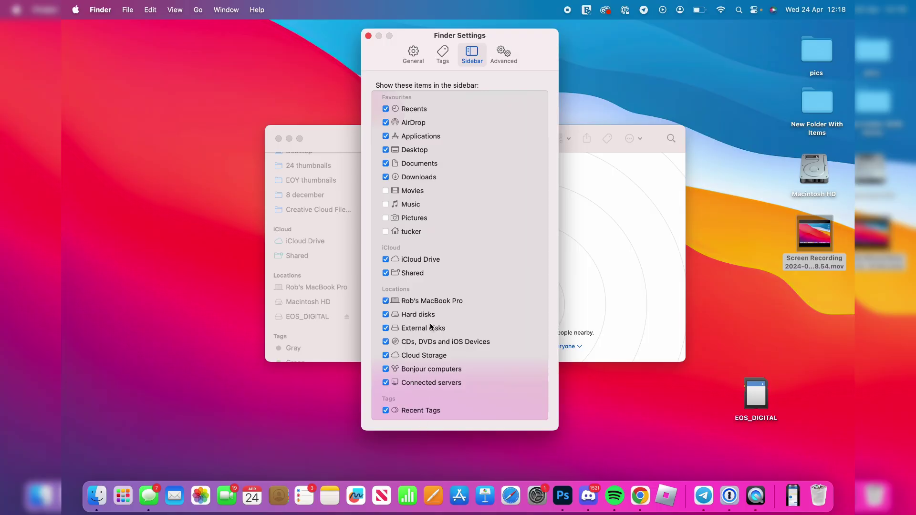
left_click(368, 36)
left_click(306, 276)
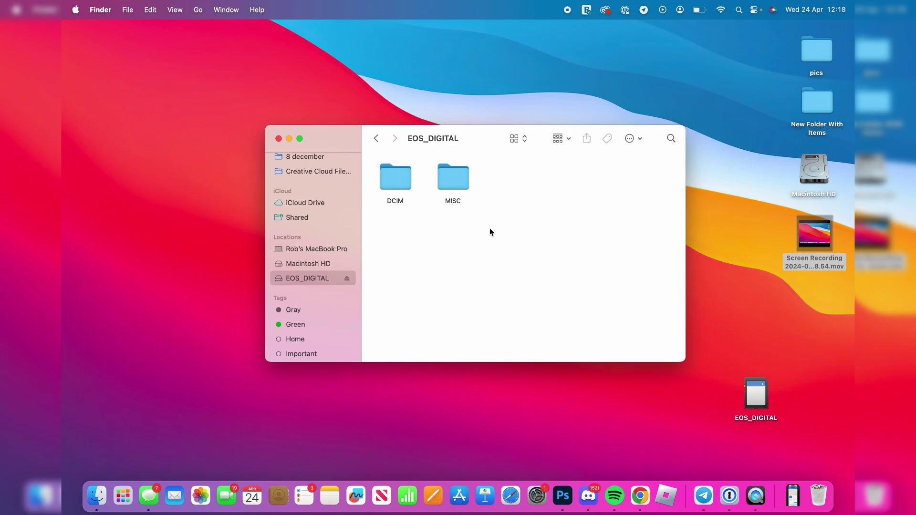
Open DCIM > 100CANON and select its three JPG photos and two MOV videos
double_click(403, 175)
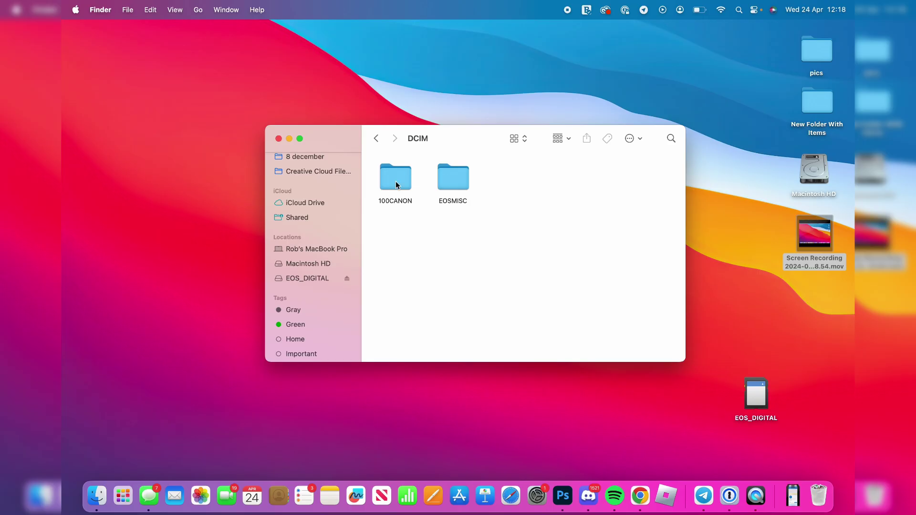
double_click(393, 180)
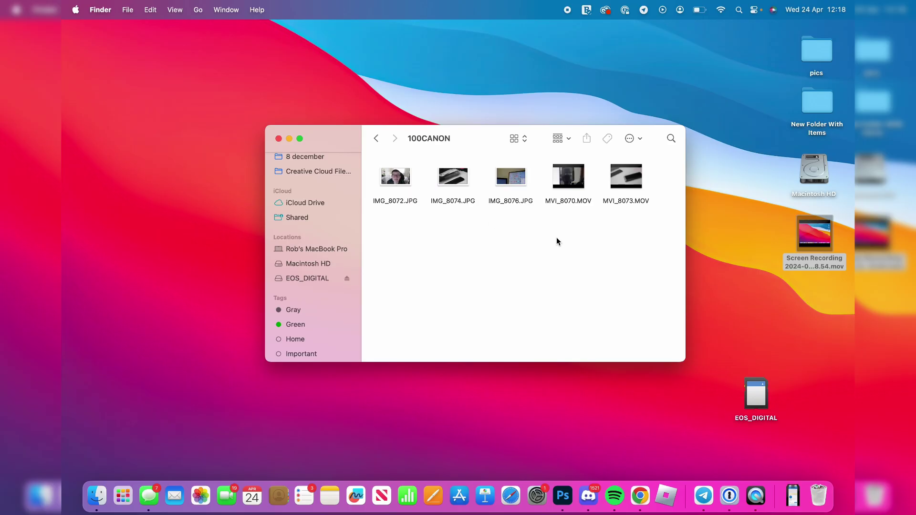
left_click(376, 140)
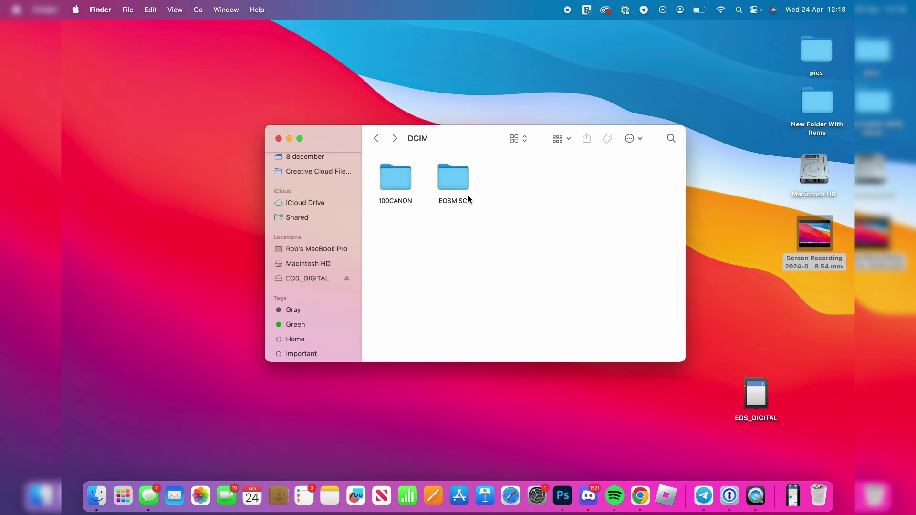
double_click(403, 182)
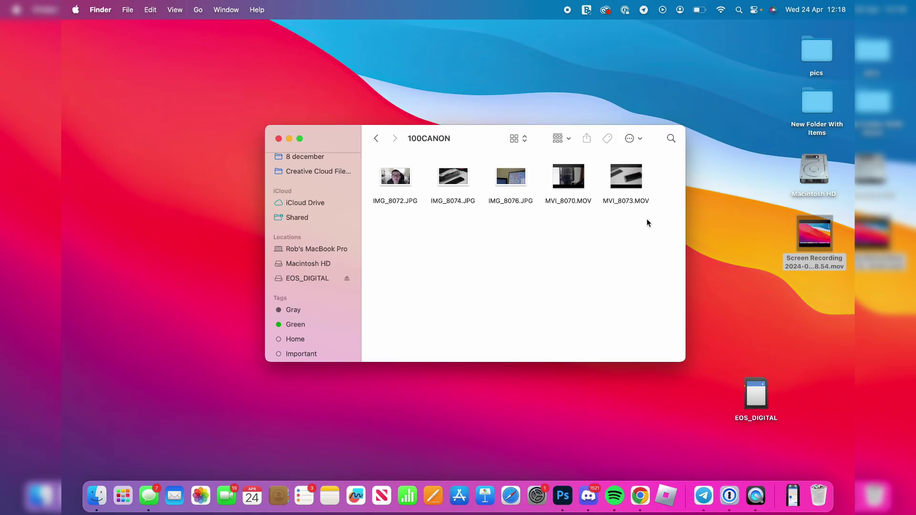
left_click_drag(646, 223, 381, 193)
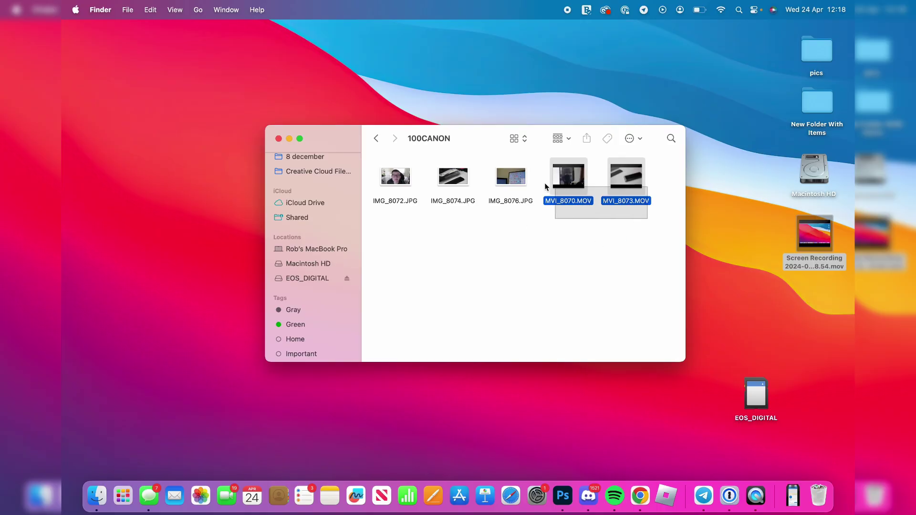
Copy the three JPG photos and two MOV videos, then focus the desktop
right_click(391, 187)
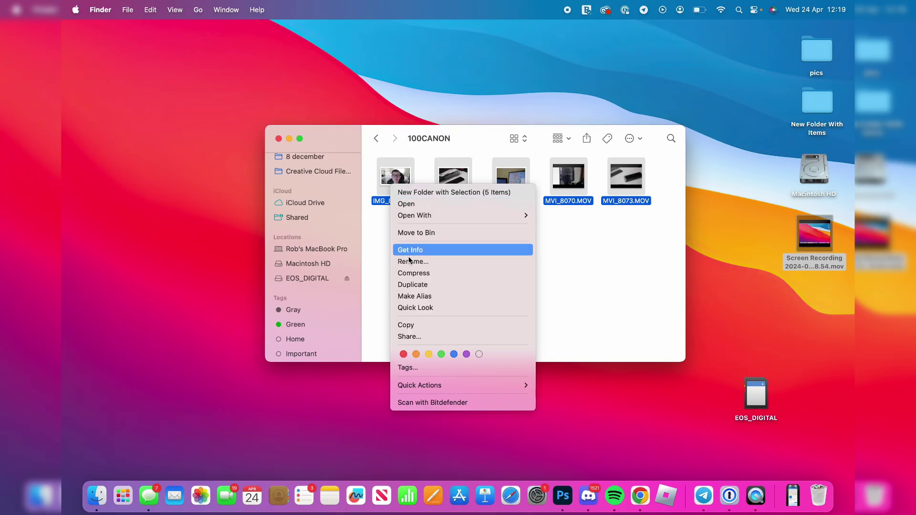
left_click(406, 325)
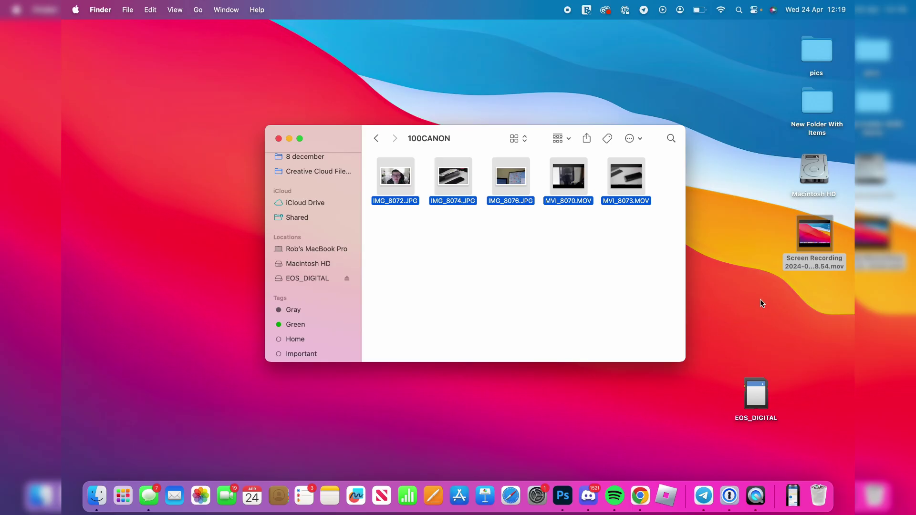
left_click(774, 325)
left_click(763, 318)
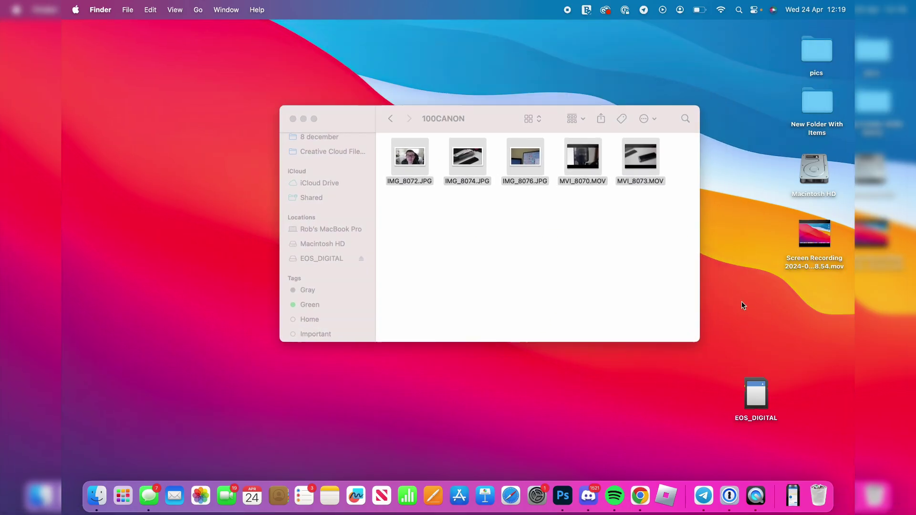
Create an untitled folder on the desktop, open it, and paste the five files inside
right_click(751, 289)
left_click(754, 294)
double_click(757, 293)
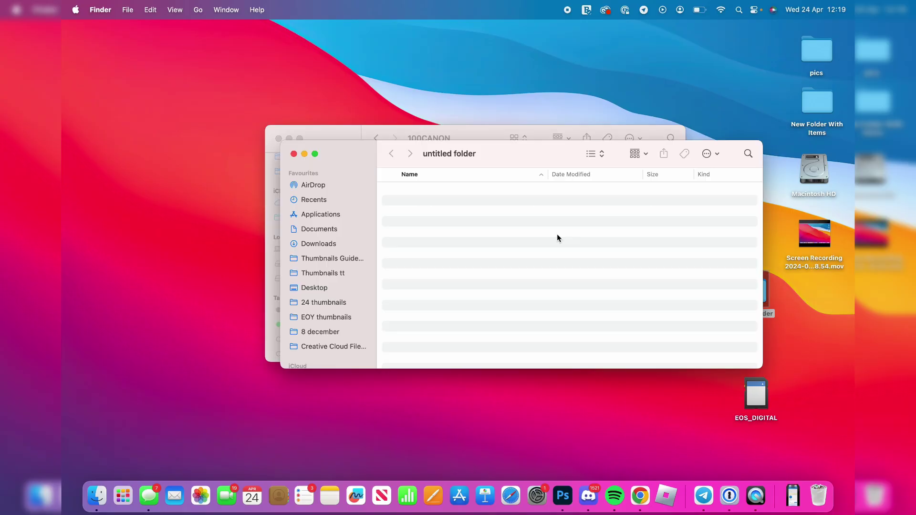
right_click(557, 234)
left_click(573, 247)
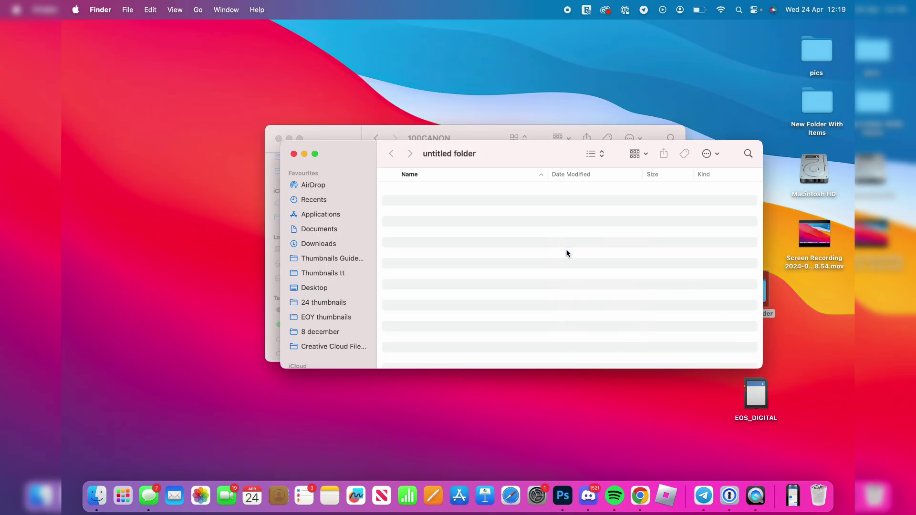